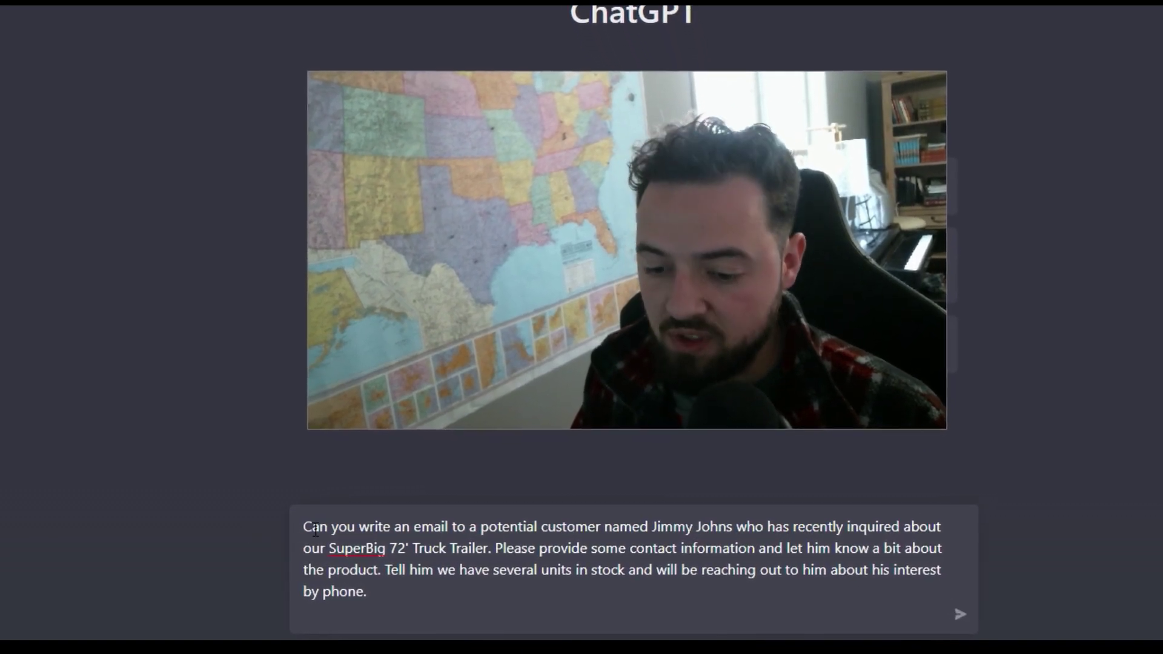
# - Submit the prompt asking for a Jimmy Johns sales email about the SuperBig 72' Truck Trailer
pyautogui.moveTo(316, 531); pyautogui.dragTo(636, 603)
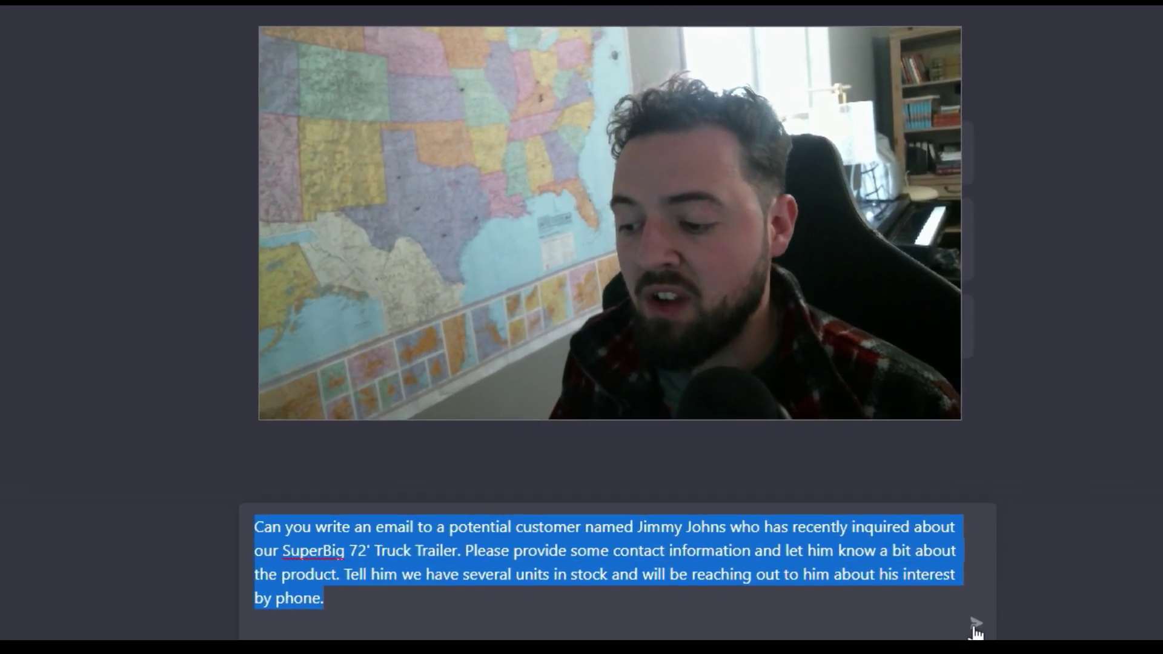
pyautogui.click(722, 615)
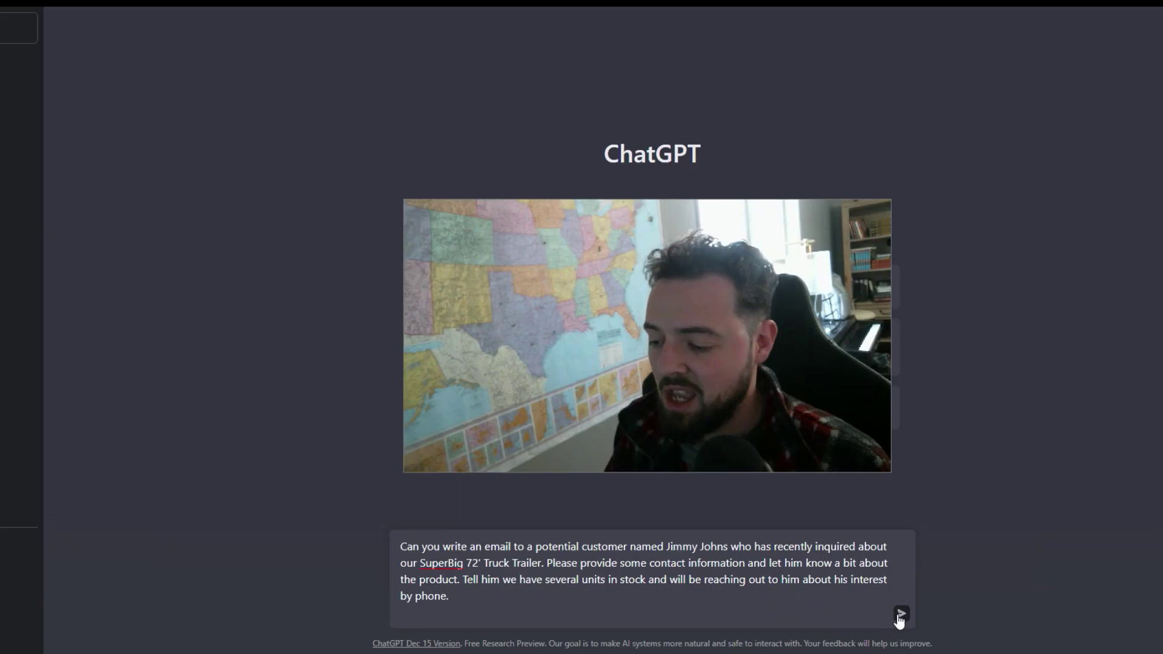
pyautogui.click(996, 633)
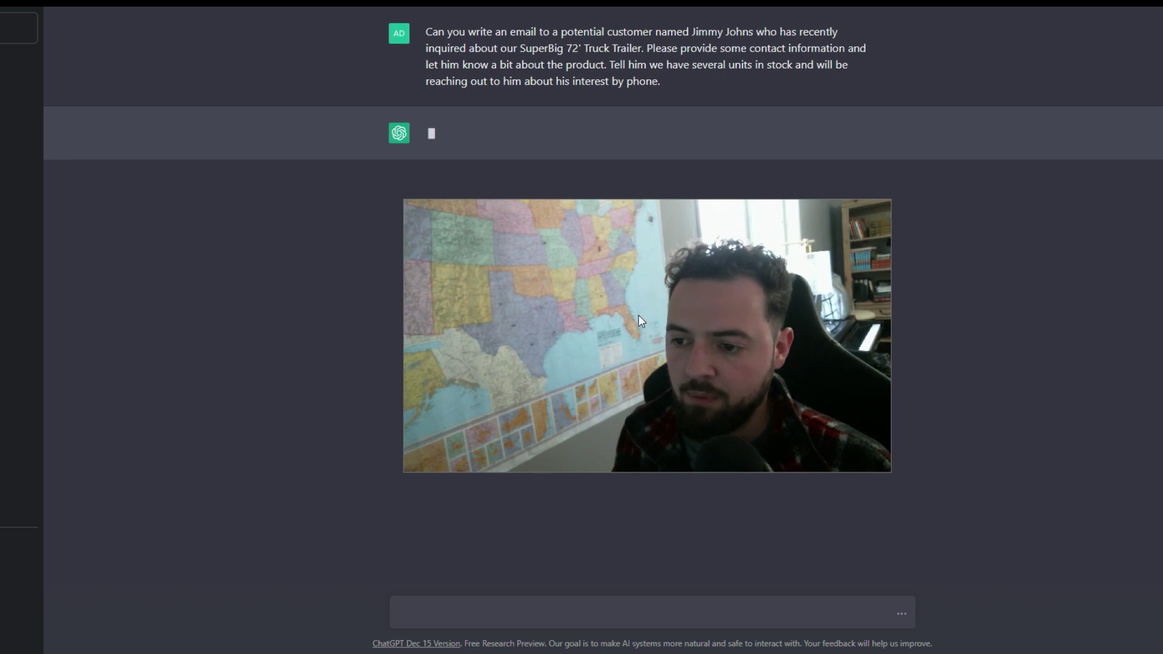
# - Review the first sales email, then paste in the 3-day follow-up email request
pyautogui.moveTo(639, 318); pyautogui.dragTo(130, 254)
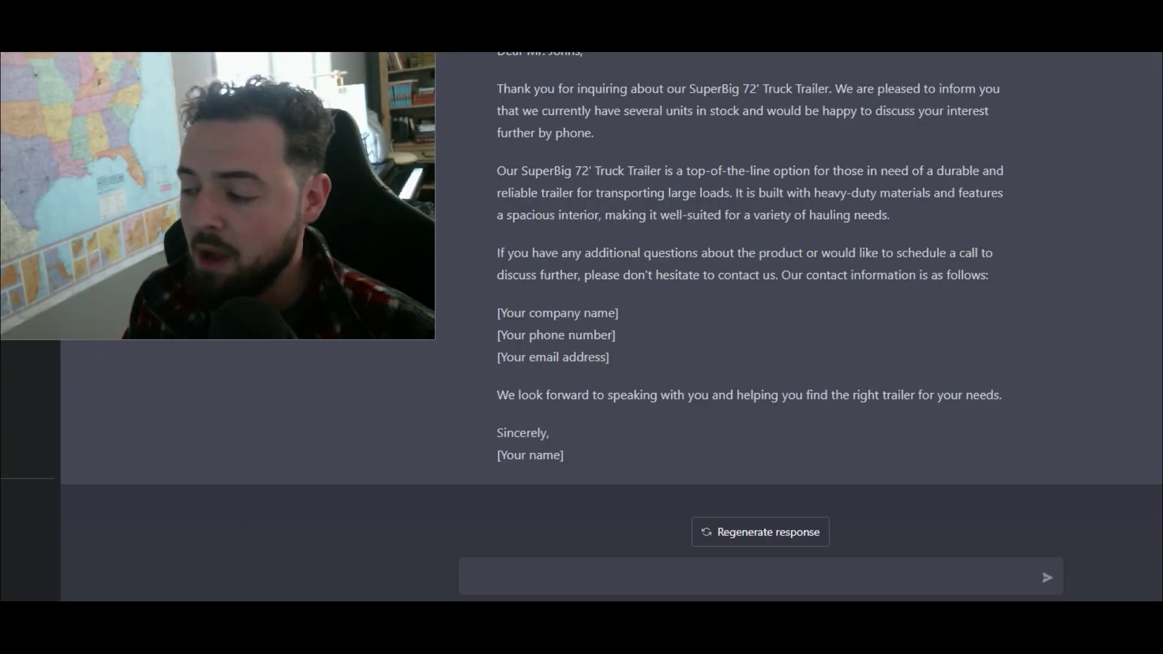
pyautogui.write('Can you write an email for this same customer in case we do not hear back within 3 days? Assuming the customer has not reached out to us, let him know there are still several of these trailers in stock but they are going fast. Provide a phone number or give him a fake address to our nearest store location.')
# - Send the 3-day follow-up request and highlight the store address and phone placeholders
pyautogui.click(1045, 578)
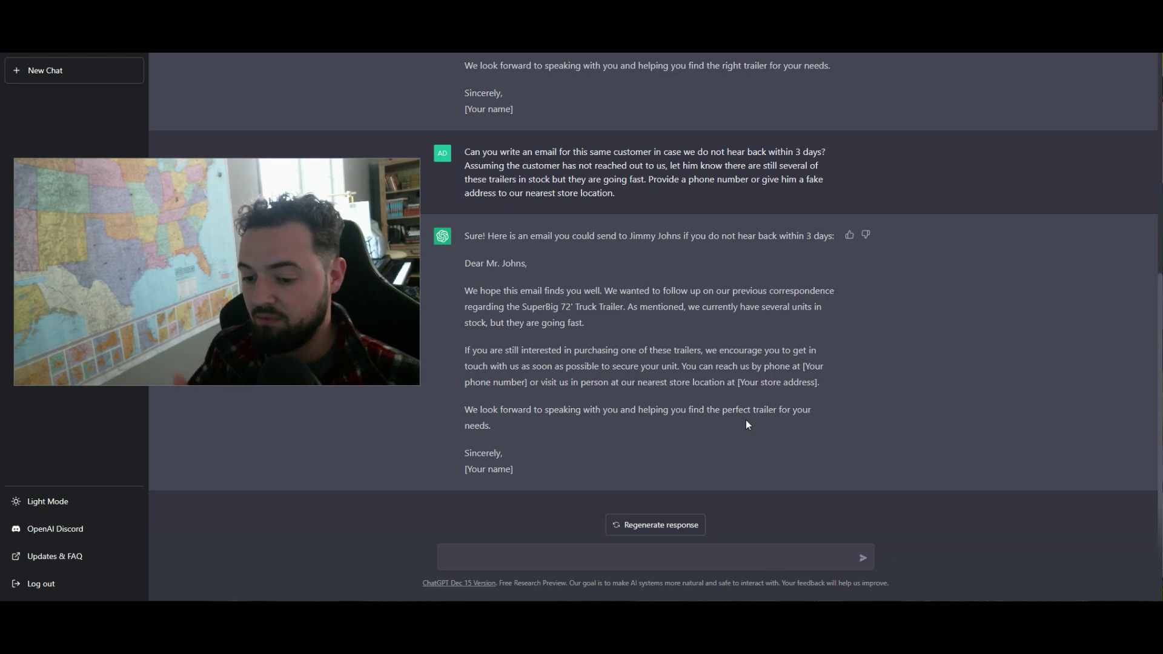
pyautogui.moveTo(740, 382); pyautogui.dragTo(801, 381)
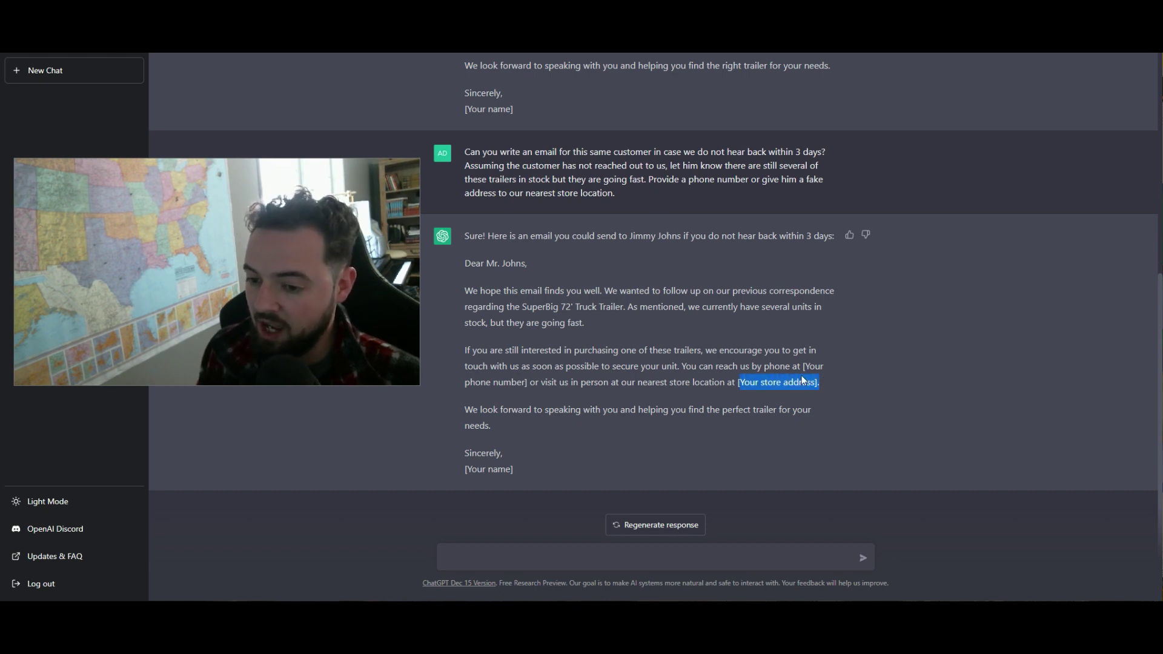
pyautogui.moveTo(528, 382); pyautogui.dragTo(515, 381)
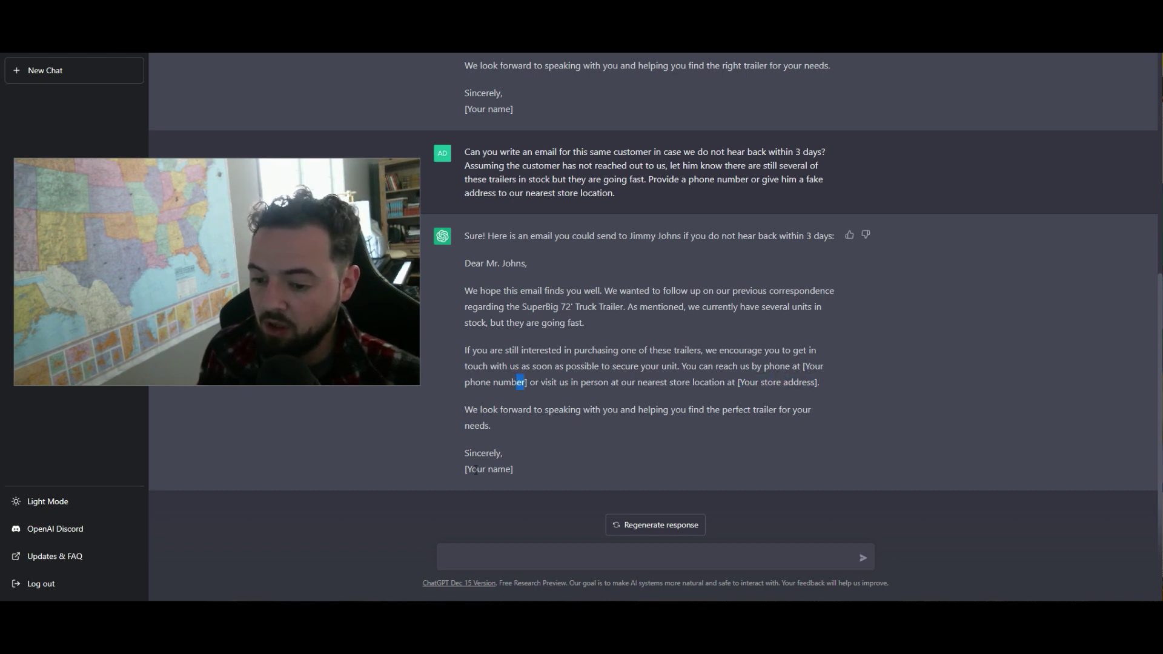
pyautogui.click(528, 471)
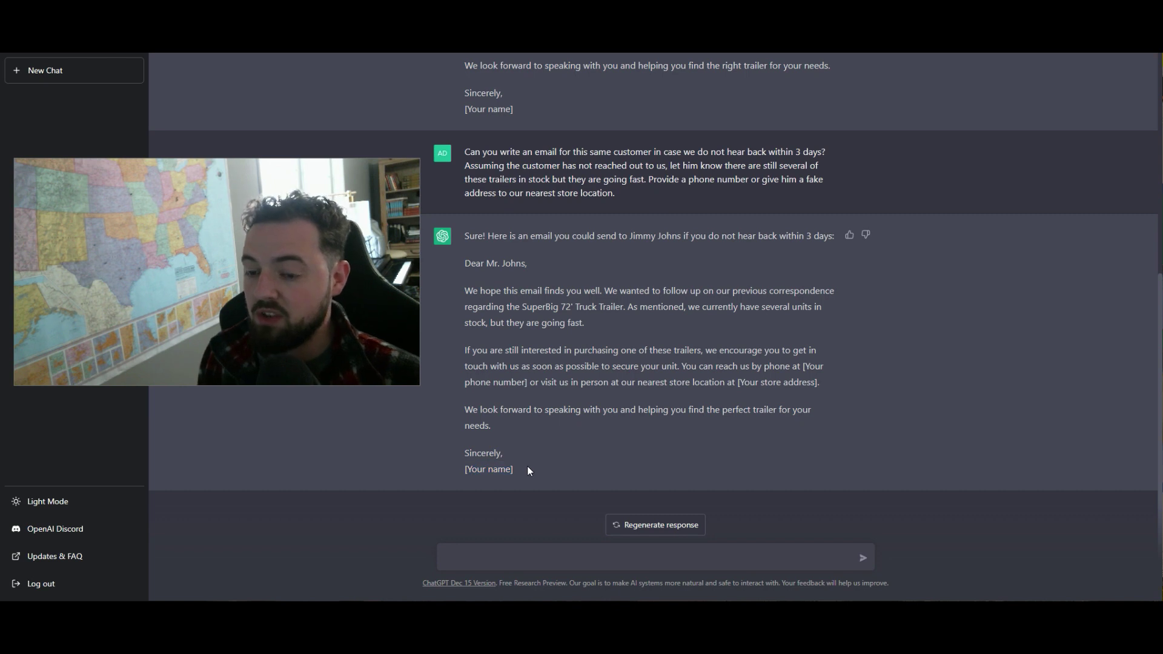
pyautogui.scroll(2, 527, 470)
pyautogui.scroll(1, 527, 471)
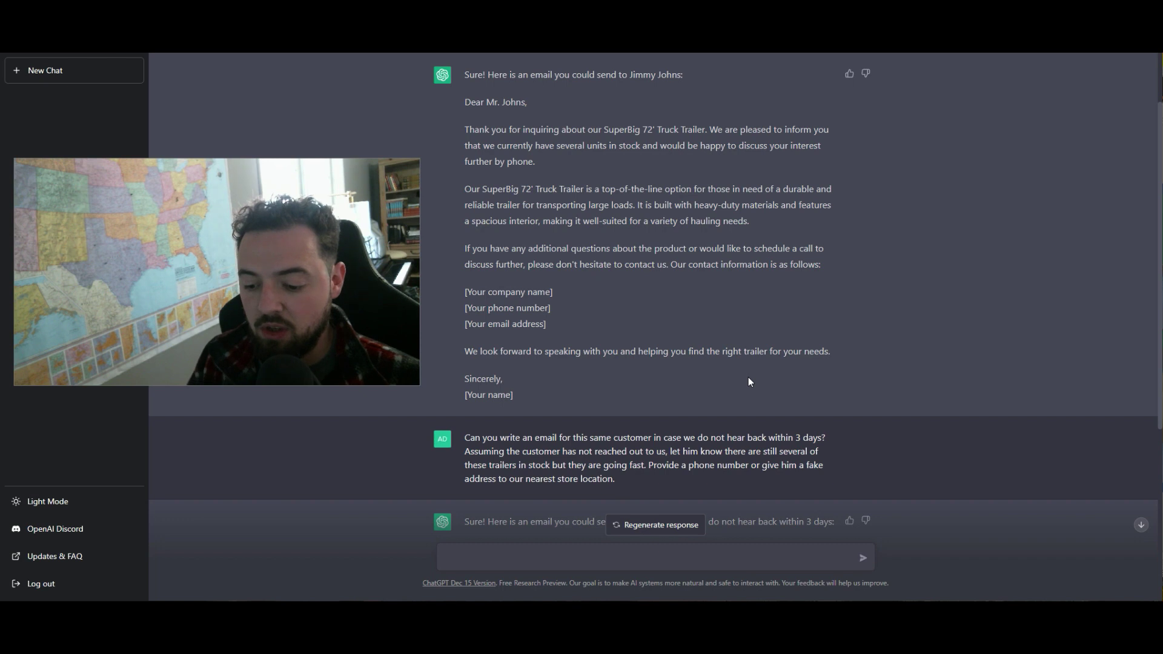
pyautogui.moveTo(722, 449)
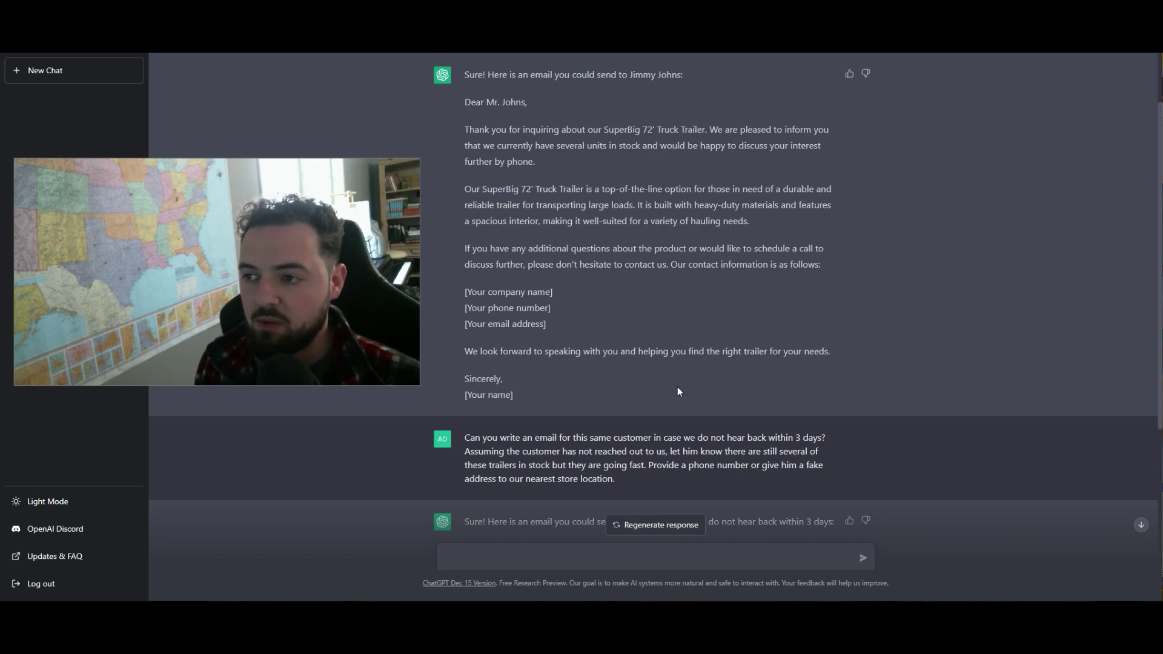
pyautogui.moveTo(646, 457)
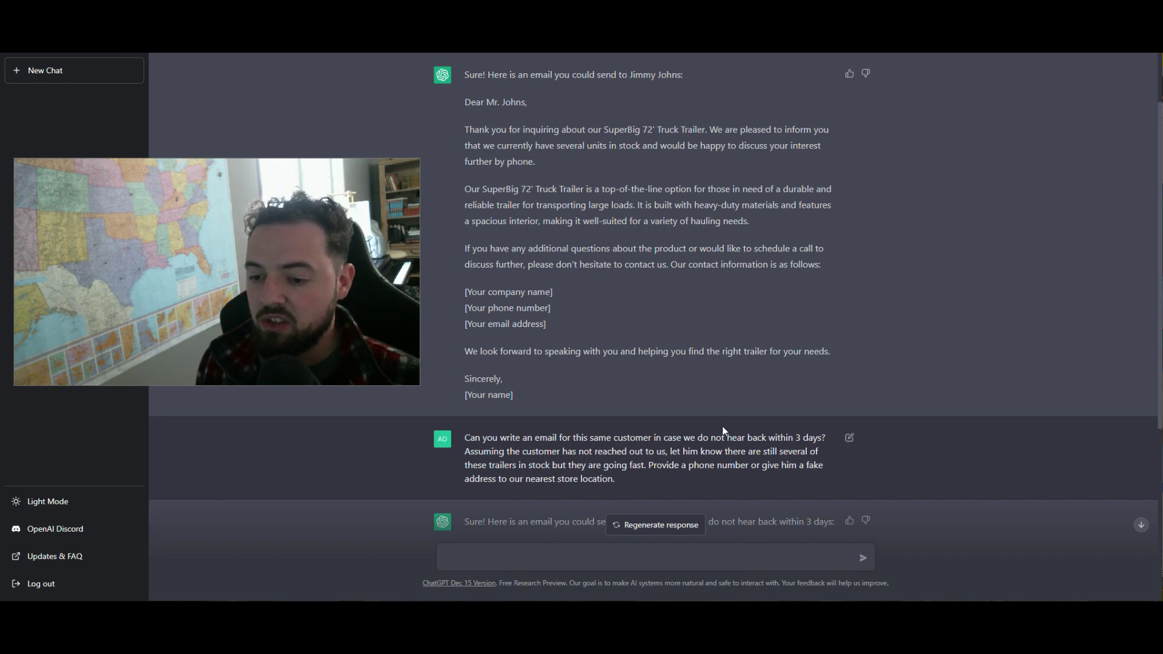
pyautogui.scroll(-2, 833, 444)
pyautogui.scroll(-1, 833, 444)
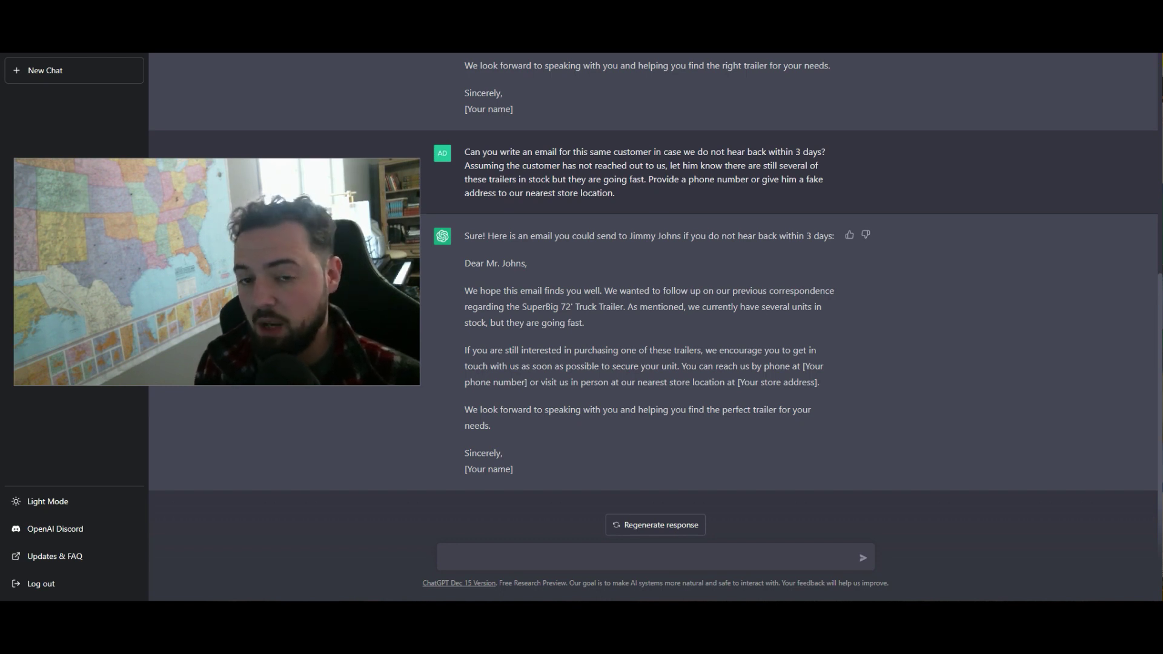
# - Paste and send the request for more exciting, urgent rewrites of both emails
pyautogui.write('Can you provide me both of those emails again but this time use more exciting language and sound more urgent.')
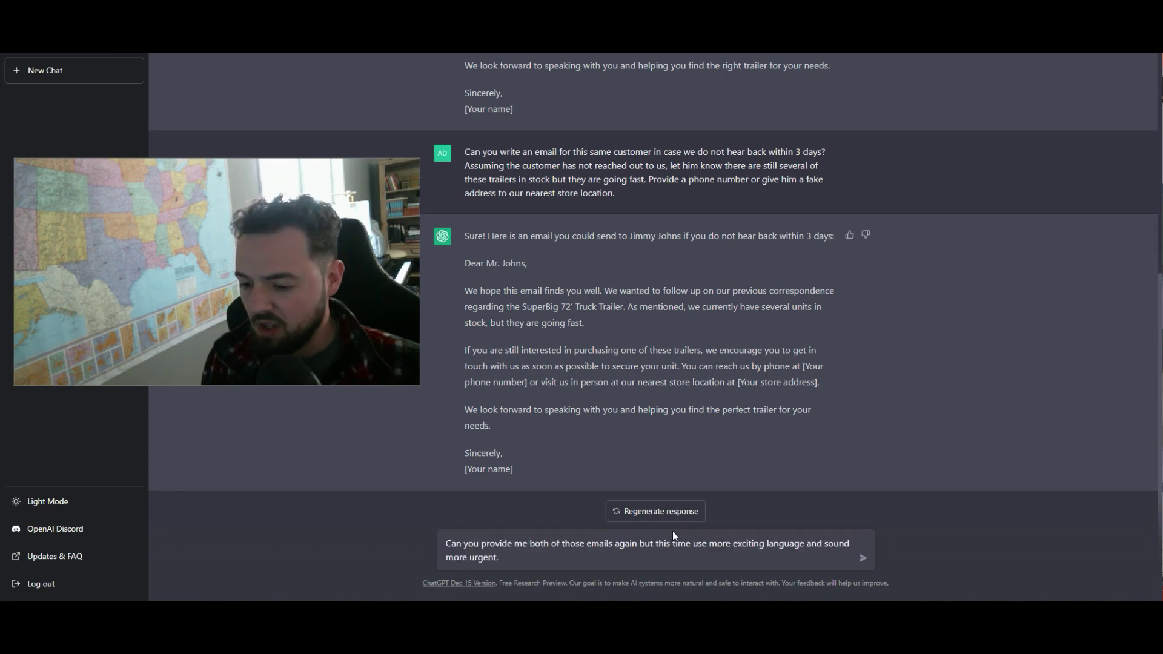
pyautogui.press('Return')
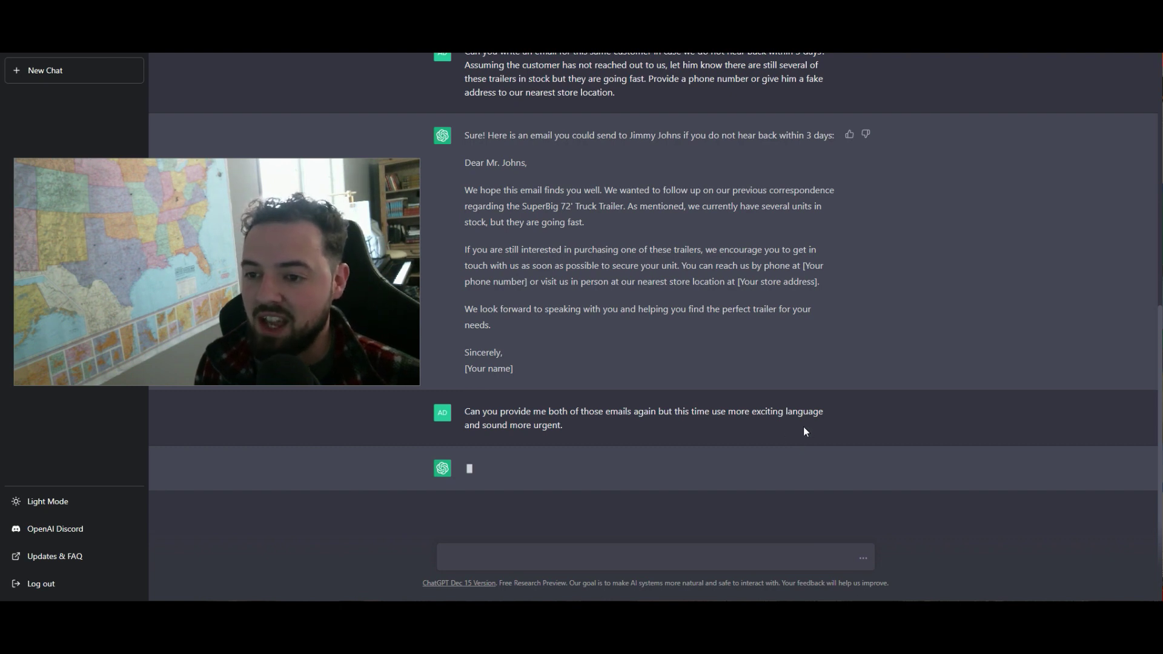
pyautogui.scroll(2, 804, 426)
pyautogui.scroll(2, 804, 427)
pyautogui.scroll(1, 803, 426)
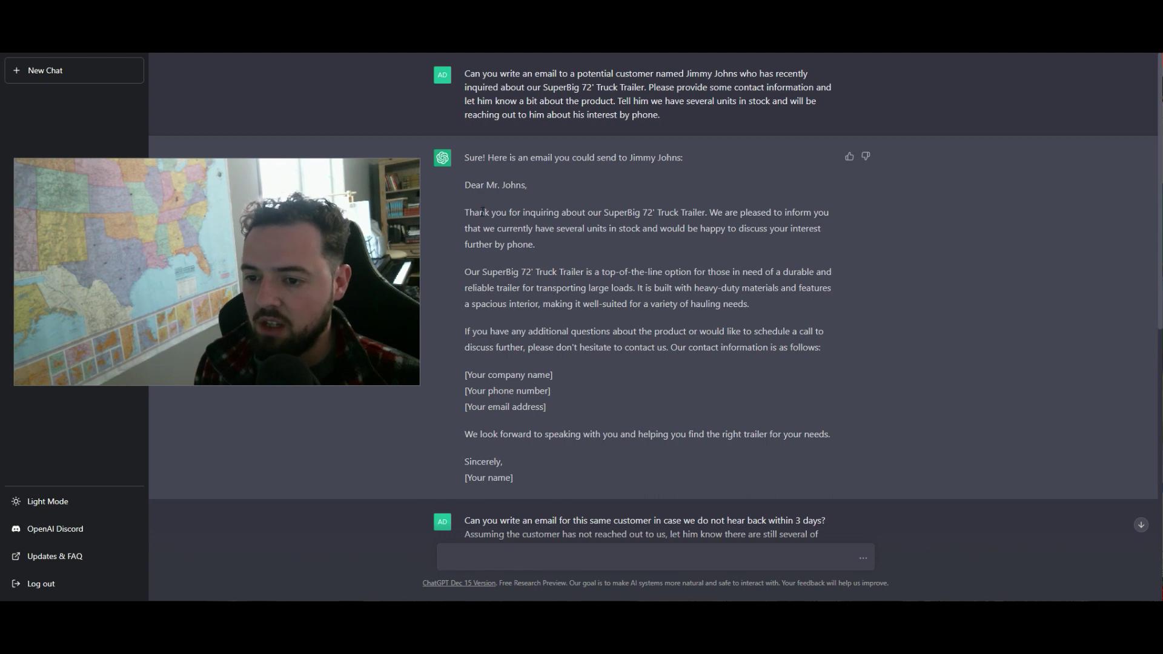
pyautogui.moveTo(709, 212); pyautogui.dragTo(789, 229)
pyautogui.click(756, 314)
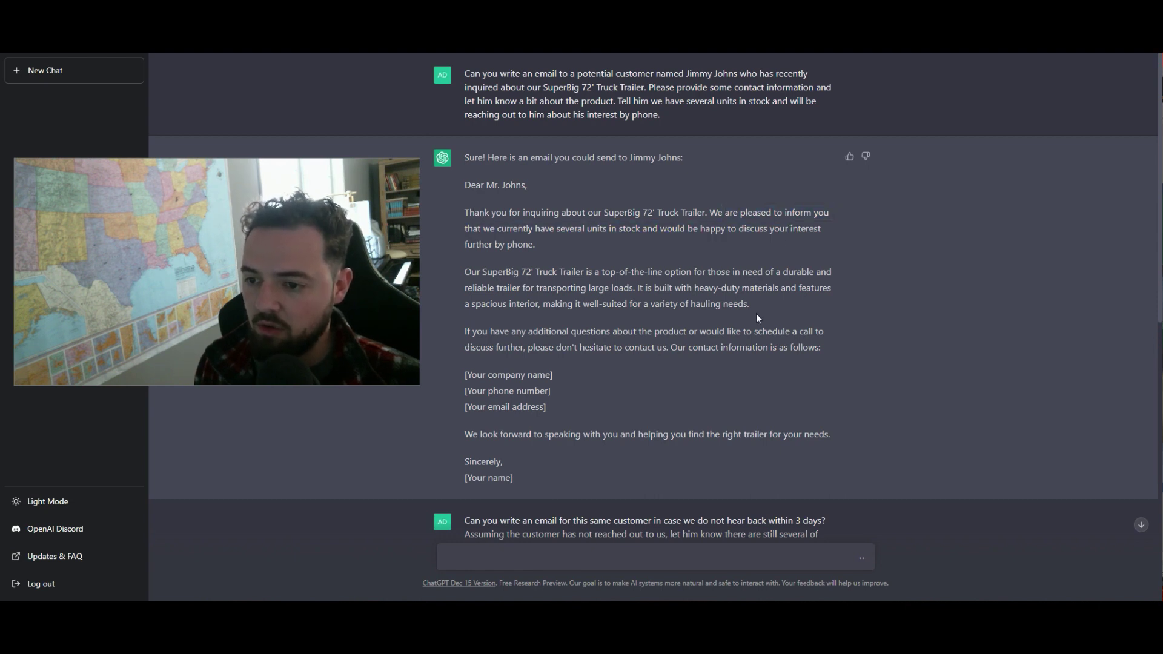
pyautogui.scroll(-5, 745, 335)
pyautogui.scroll(-2, 746, 342)
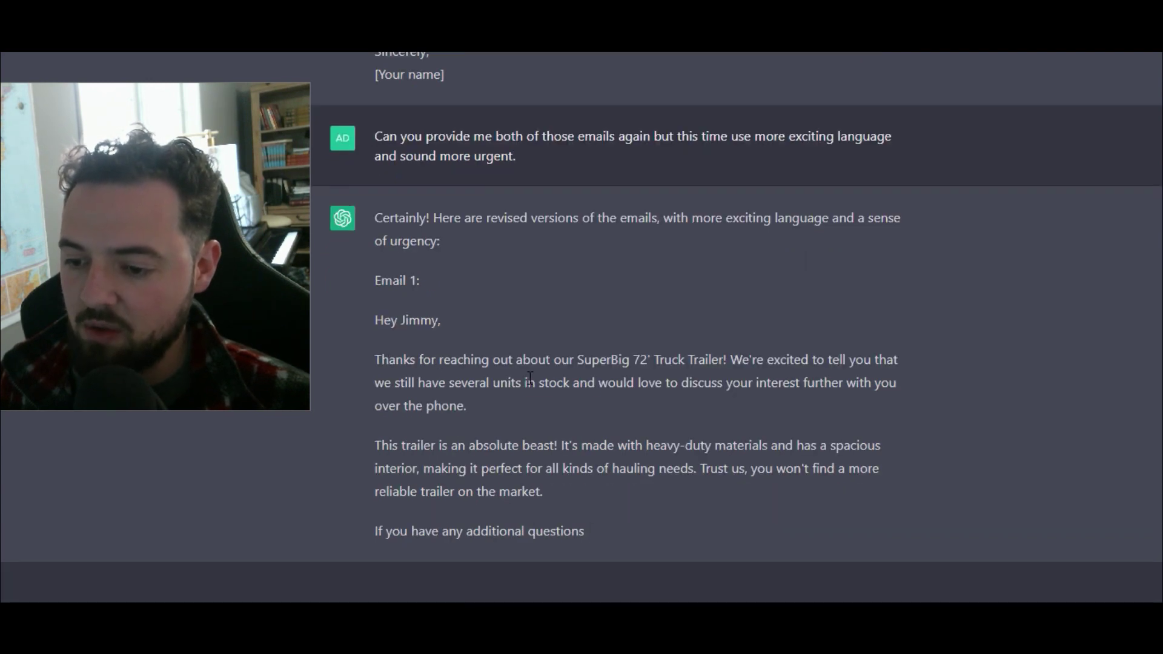
# - Highlight Email 1 passages on discussing his interest, 'reliable', and heavy-duty materials
pyautogui.moveTo(529, 382); pyautogui.dragTo(832, 382)
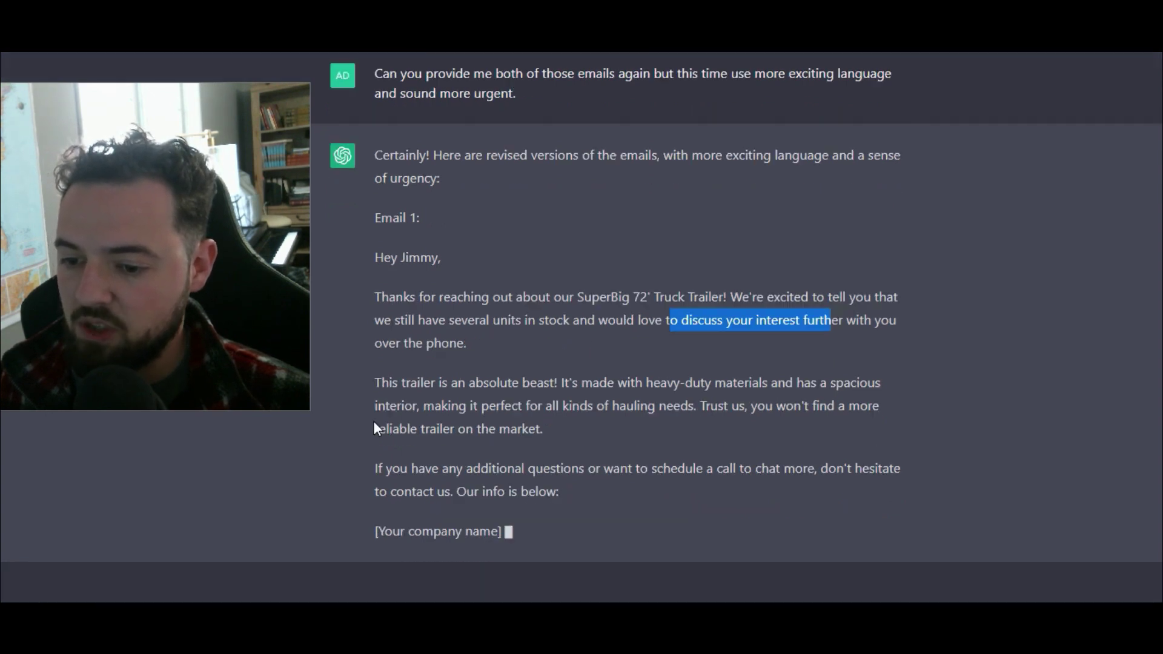
pyautogui.doubleClick(400, 408)
pyautogui.click(540, 360)
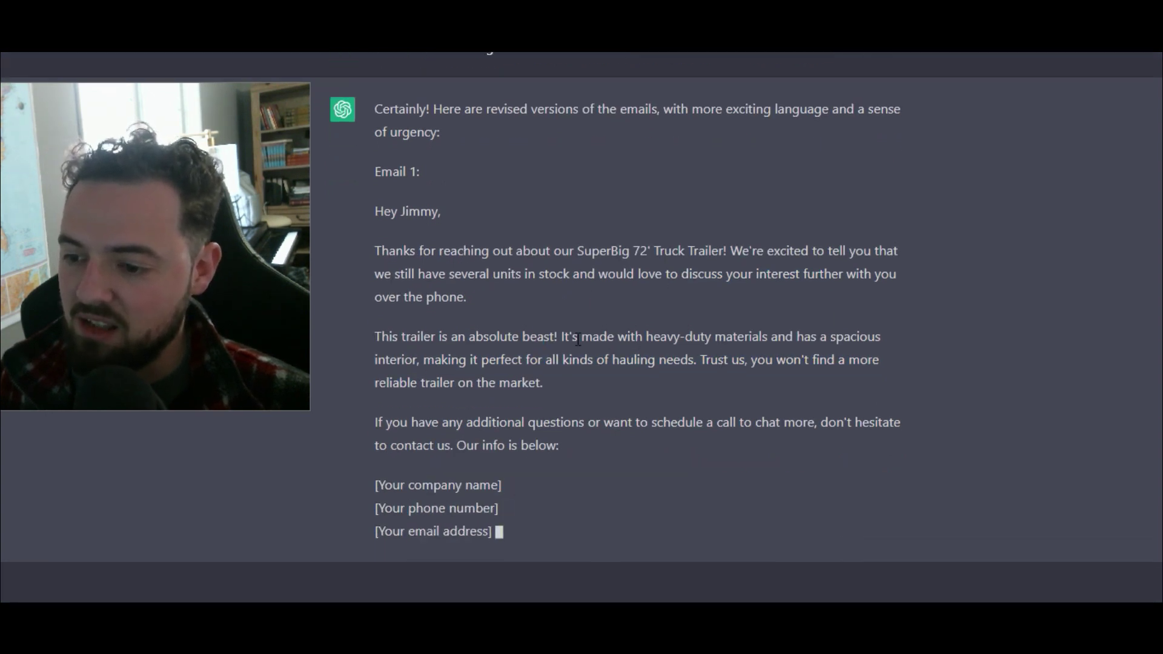
pyautogui.moveTo(577, 338); pyautogui.dragTo(811, 320)
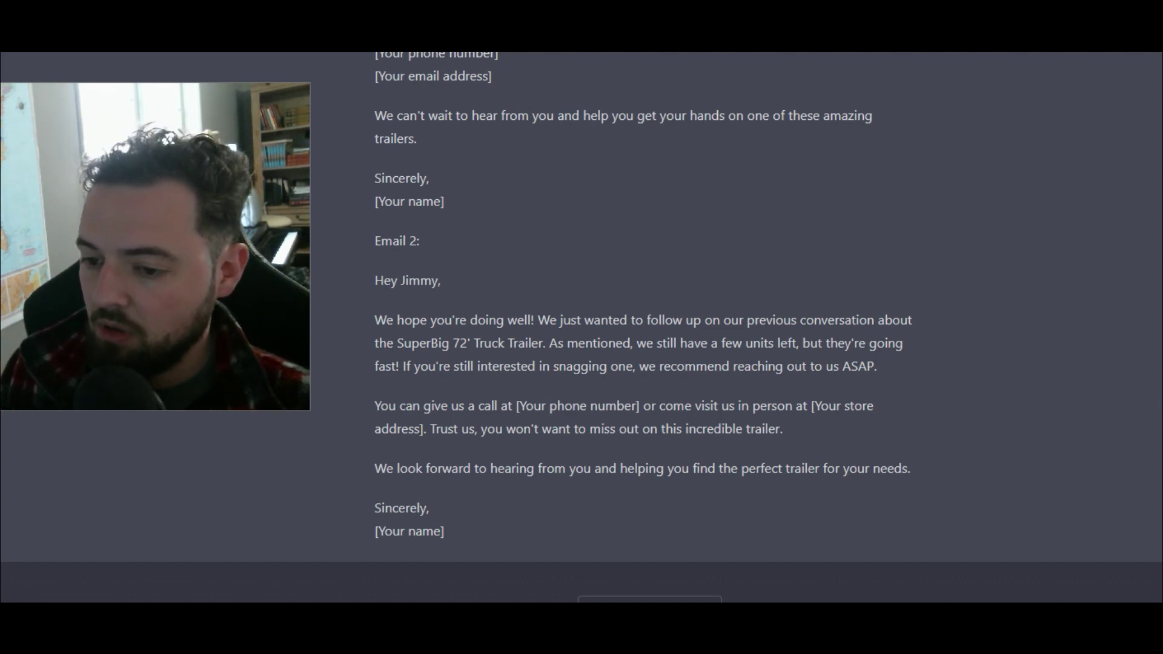
pyautogui.moveTo(403, 366); pyautogui.dragTo(778, 368)
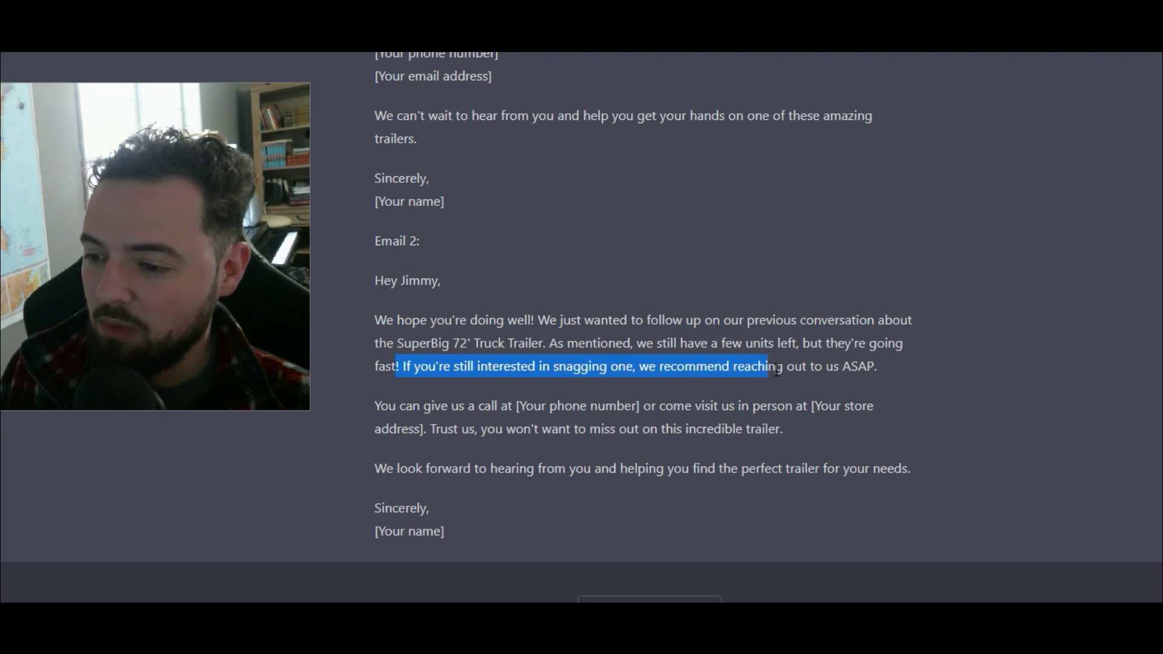
pyautogui.click(511, 400)
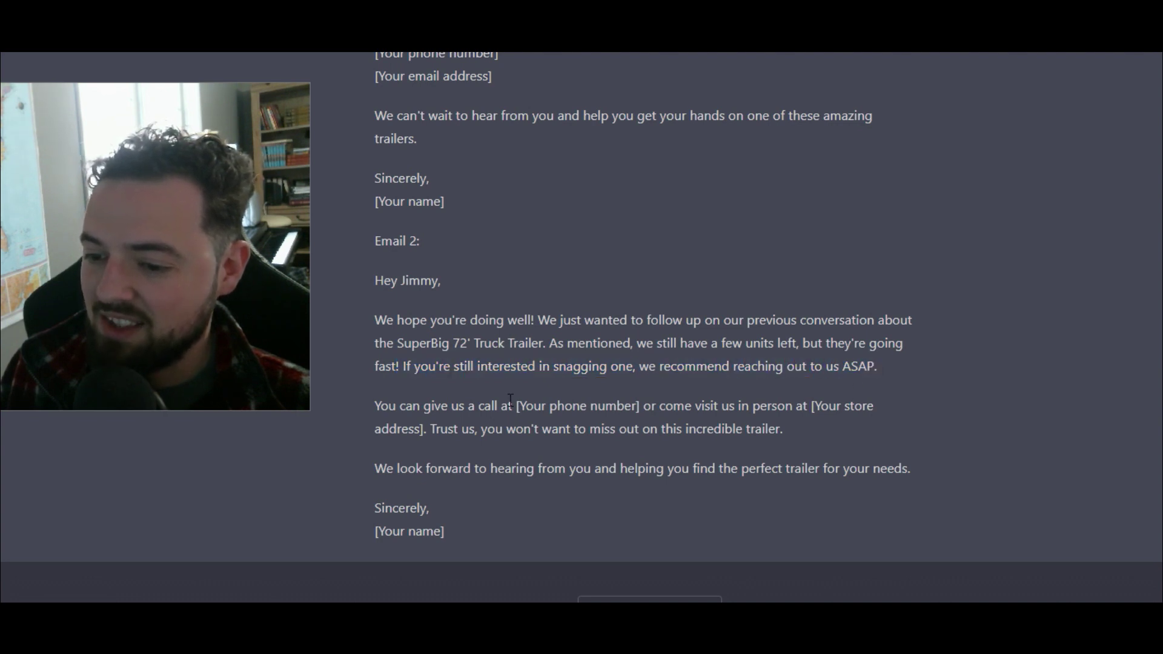
pyautogui.moveTo(601, 343); pyautogui.dragTo(842, 359)
pyautogui.click(393, 362)
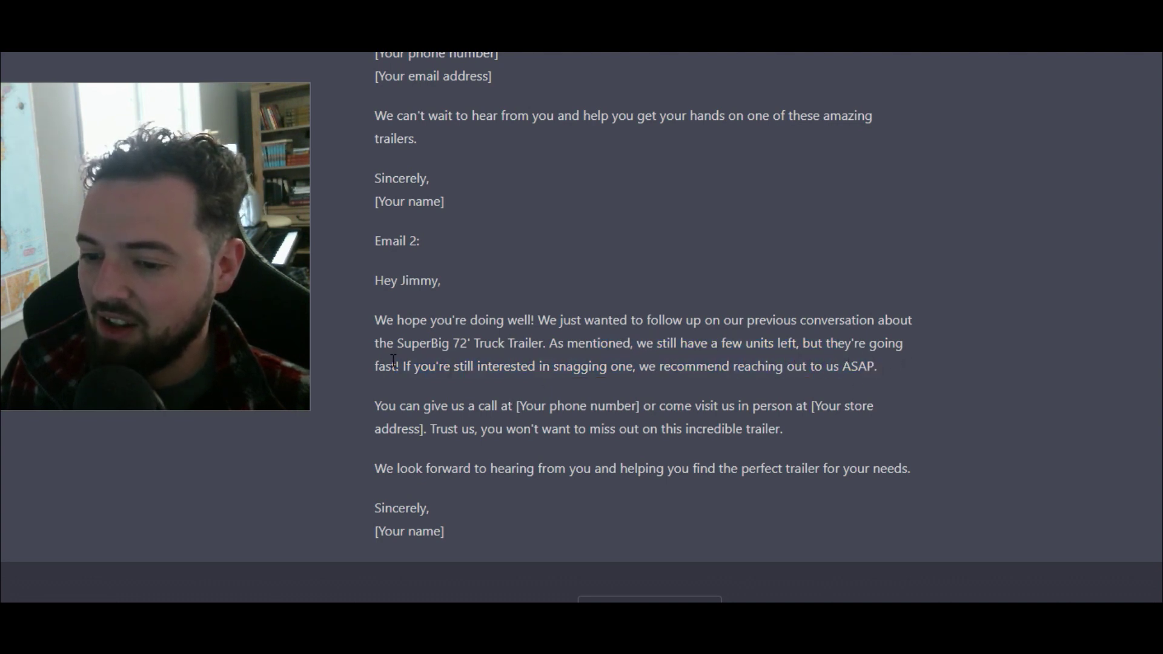